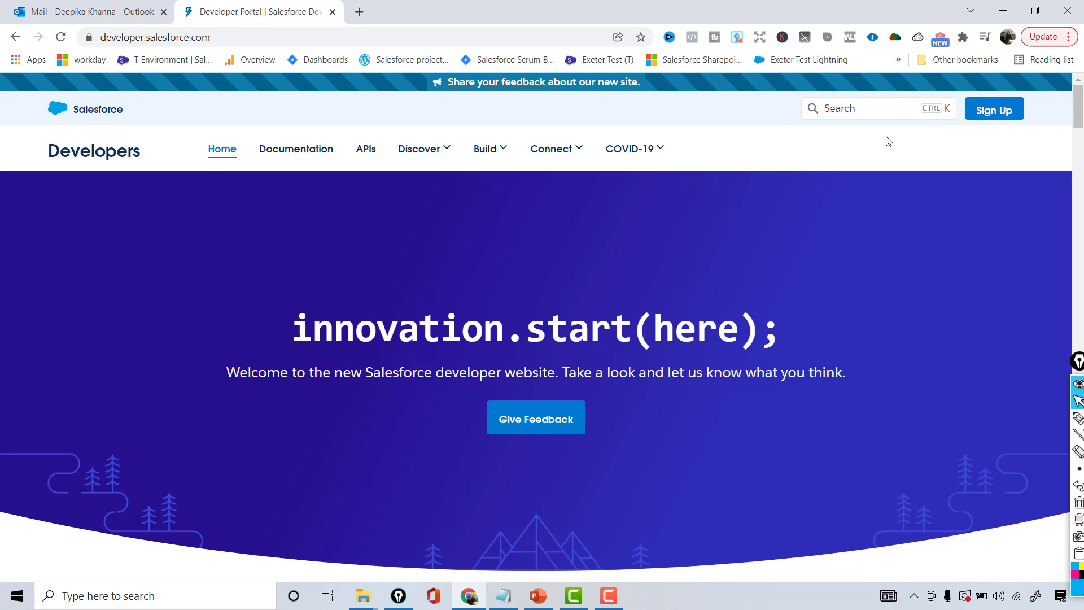
Open the Salesforce Developer Edition signup form from the Sign Up link in the header
{"action": "left_click", "coordinate": [212, 38]}
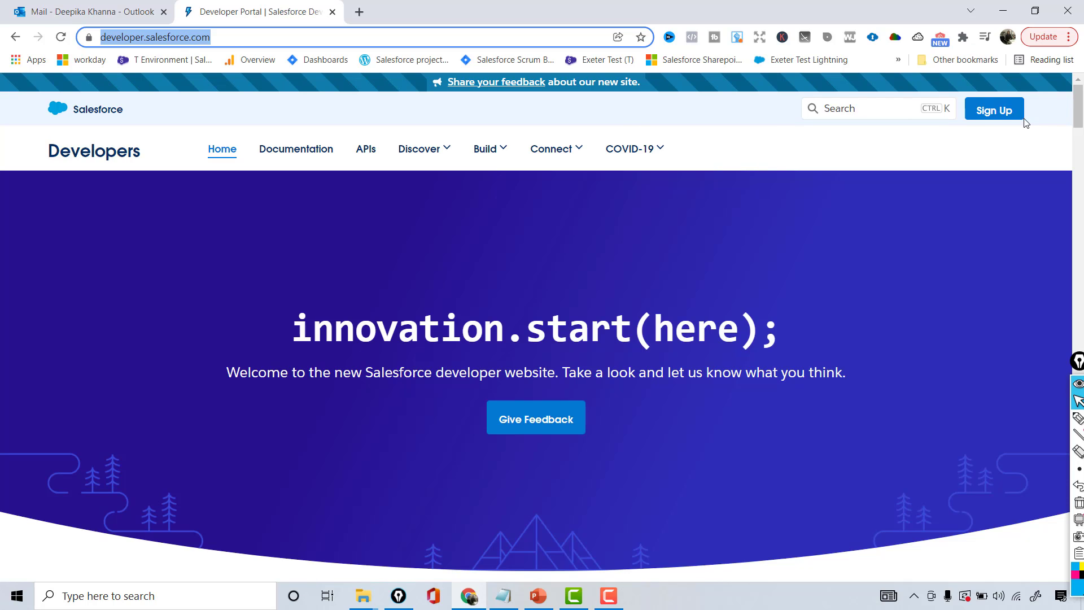
{"action": "left_click", "coordinate": [983, 108]}
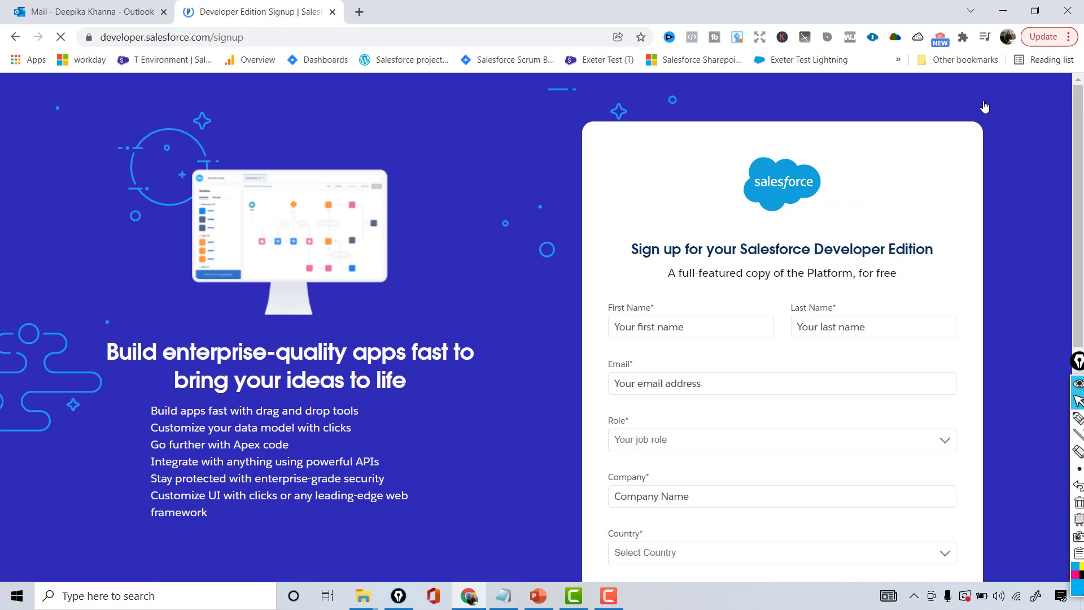
{"action": "left_click_drag", "start_coordinate": [1081, 107], "coordinate": [1081, 132]}
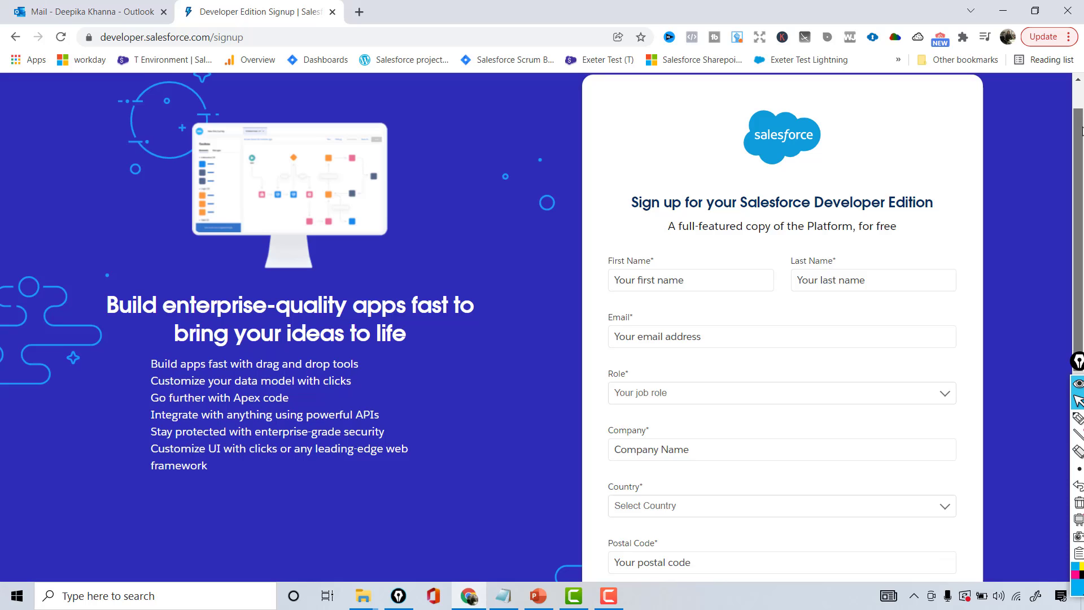
{"action": "left_click_drag", "start_coordinate": [1081, 131], "coordinate": [1081, 131]}
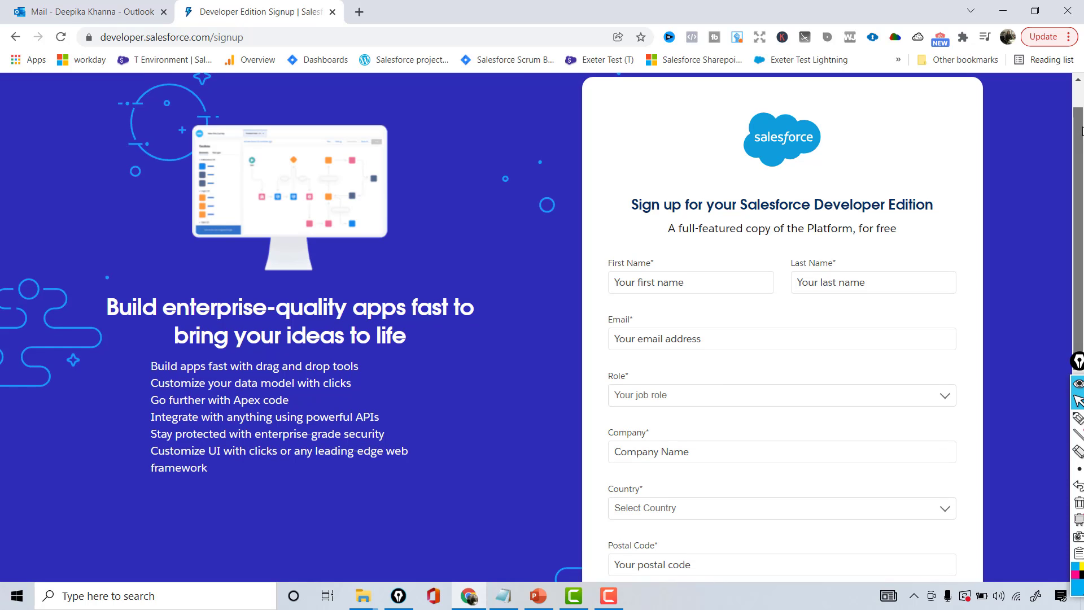
Enter the first name and last name, and fill the e-mail from the saved address
{"action": "left_click", "coordinate": [678, 281]}
{"action": "type", "text": "Deepika"}
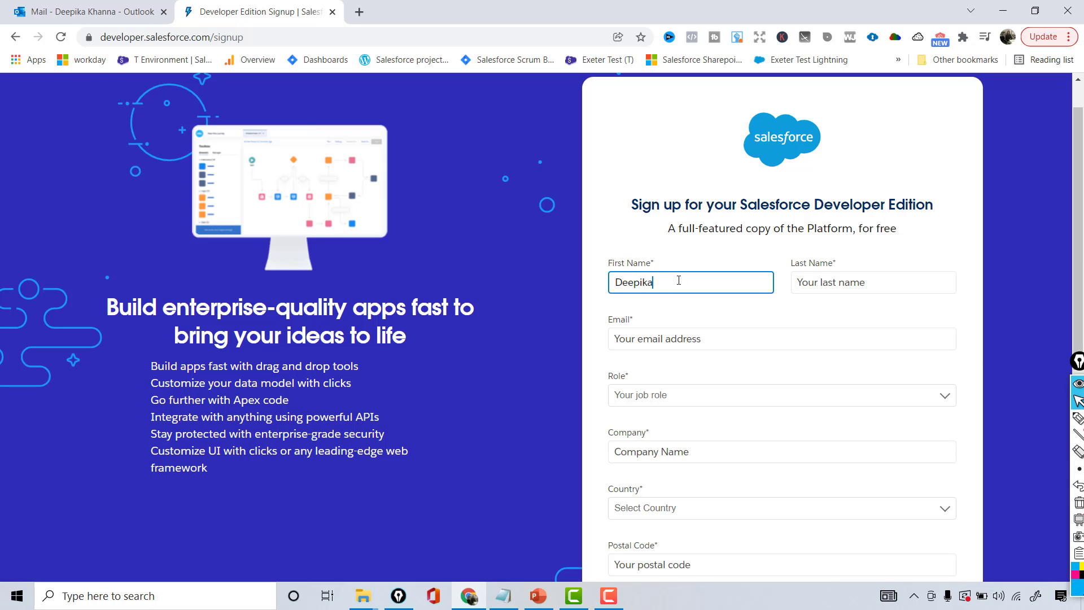
{"action": "key", "text": "Tab"}
{"action": "type", "text": "Khanna"}
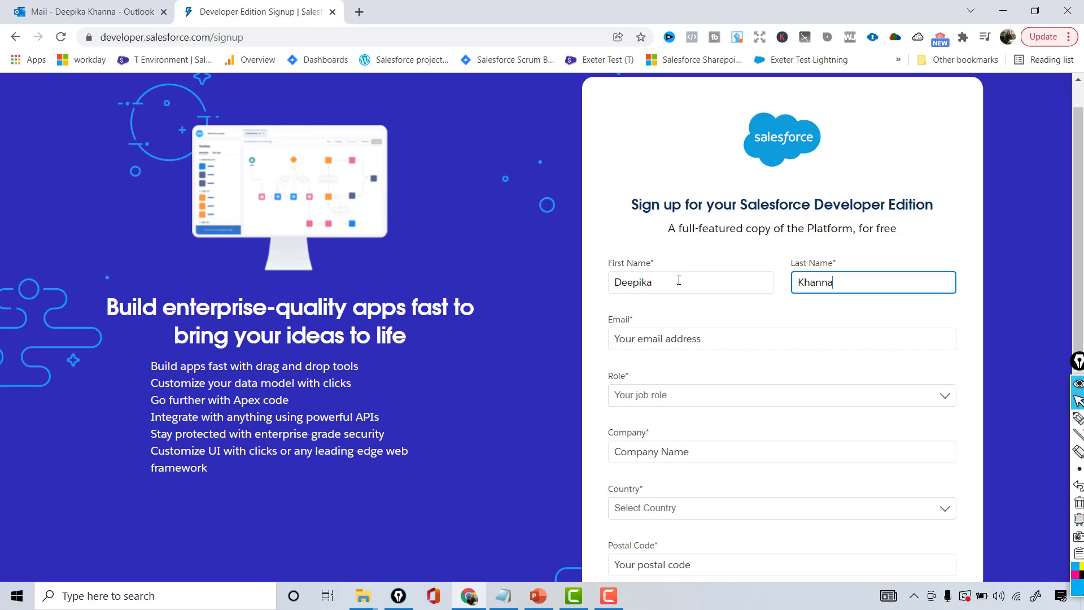
{"action": "left_click", "coordinate": [674, 333]}
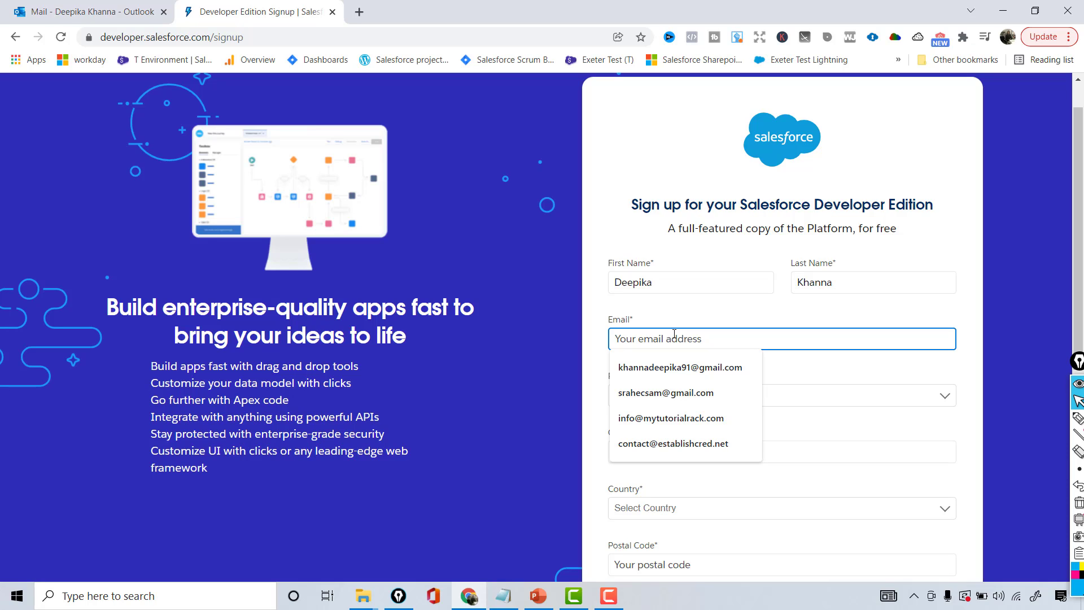
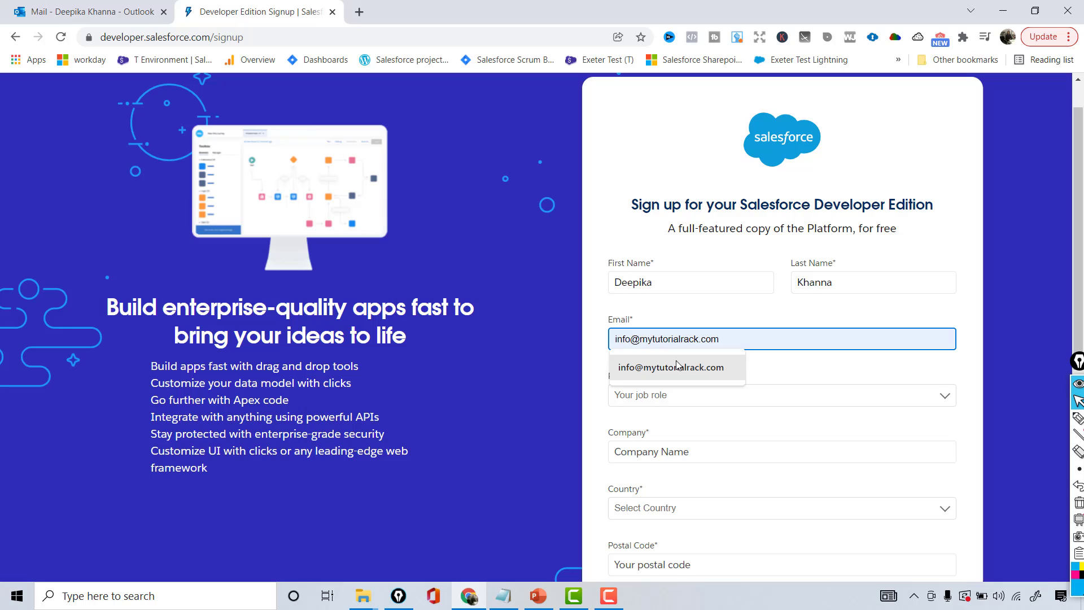
{"action": "left_click", "coordinate": [646, 369]}
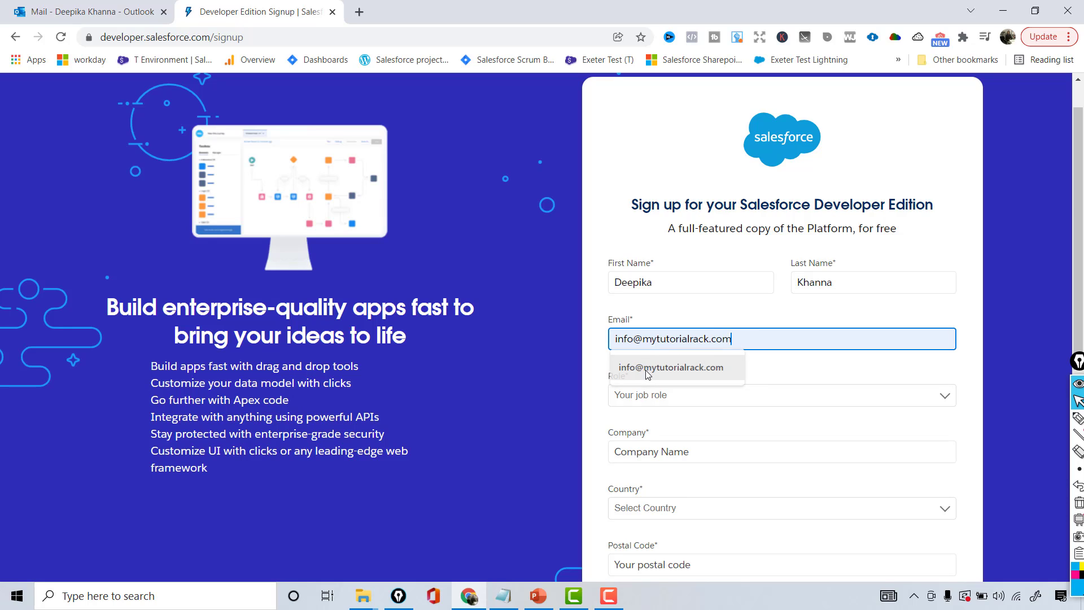
Set Role to Architect/CTO and enter Mytutorialrack as the company
{"action": "left_click", "coordinate": [661, 398]}
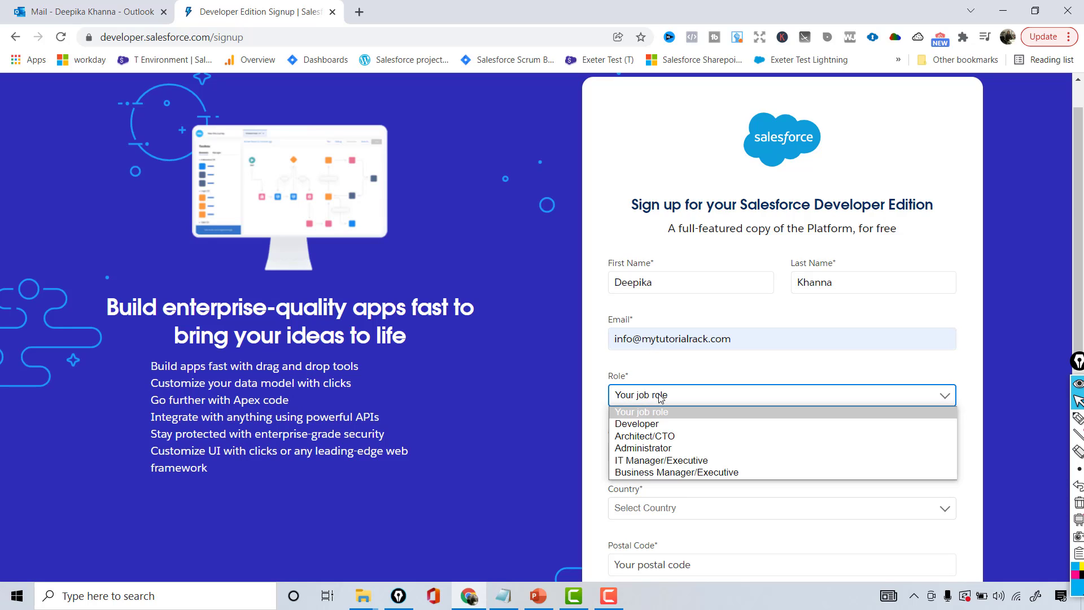
{"action": "left_click", "coordinate": [655, 437]}
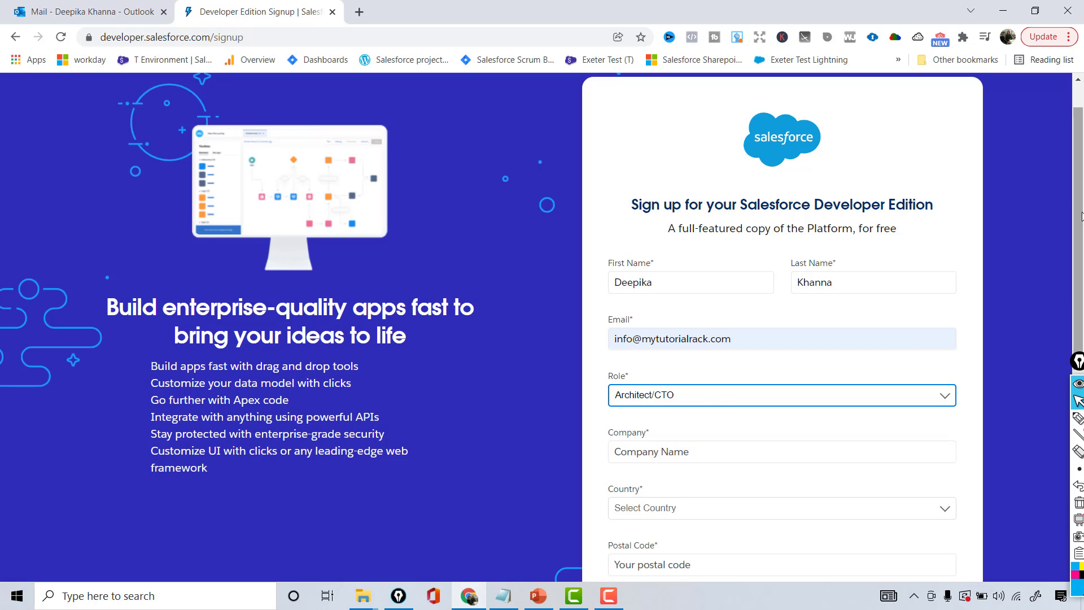
{"action": "left_click_drag", "start_coordinate": [1076, 180], "coordinate": [1075, 199]}
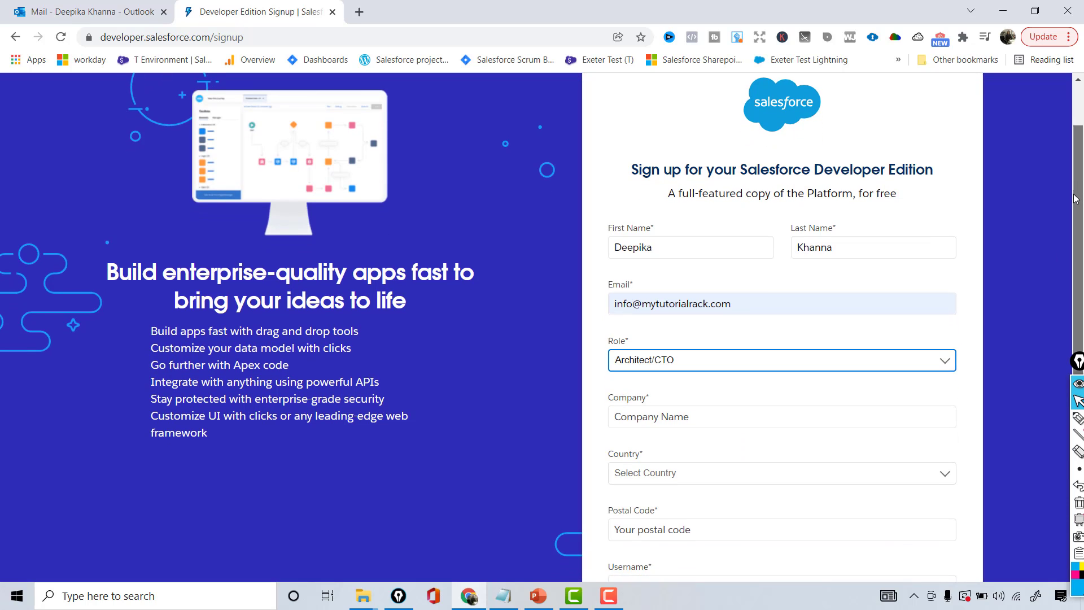
{"action": "left_click", "coordinate": [687, 419]}
{"action": "type", "text": "Mytu"}
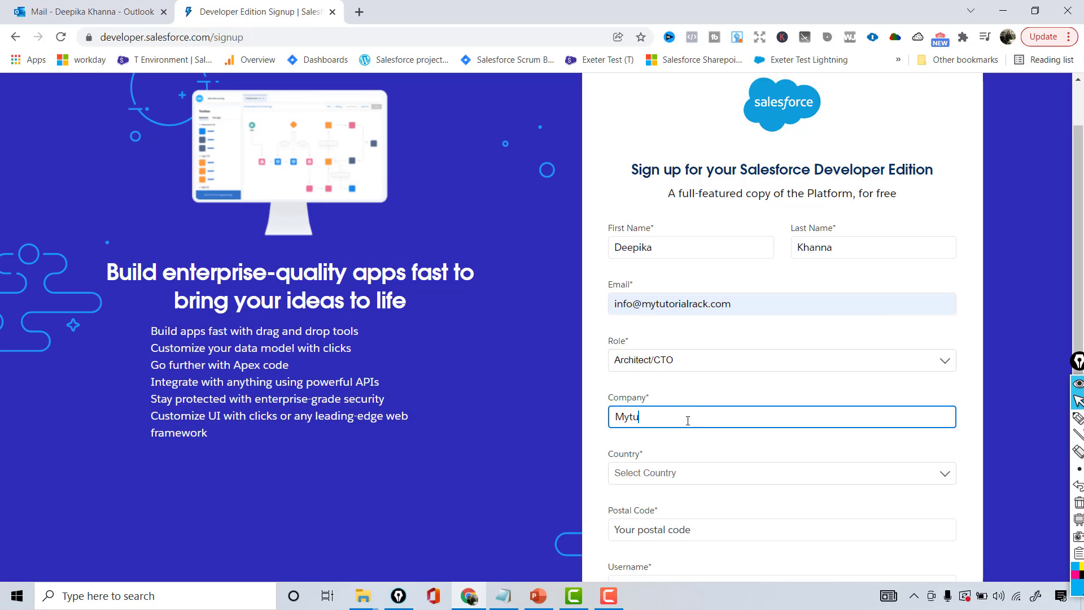
{"action": "type", "text": "torialrack"}
Choose United States from the Country list, then select the company name text
{"action": "left_click", "coordinate": [662, 473]}
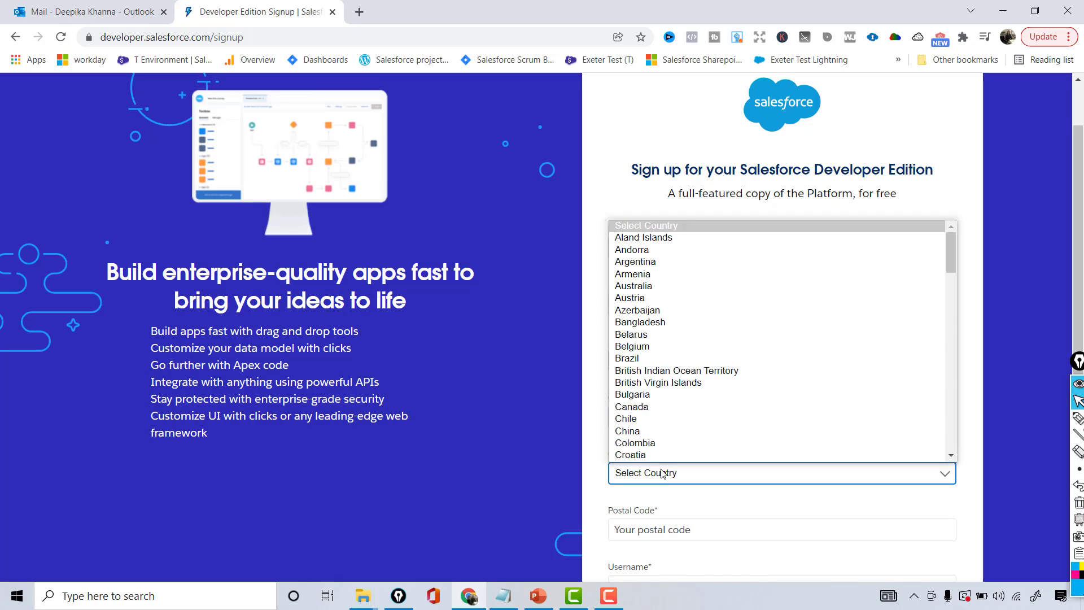
{"action": "key", "text": "u"}
{"action": "key", "text": "u"}
{"action": "key", "text": "u"}
{"action": "key", "text": "u"}
{"action": "key", "text": "u"}
{"action": "scroll", "coordinate": [654, 443], "scroll_direction": "down", "scroll_amount": 1}
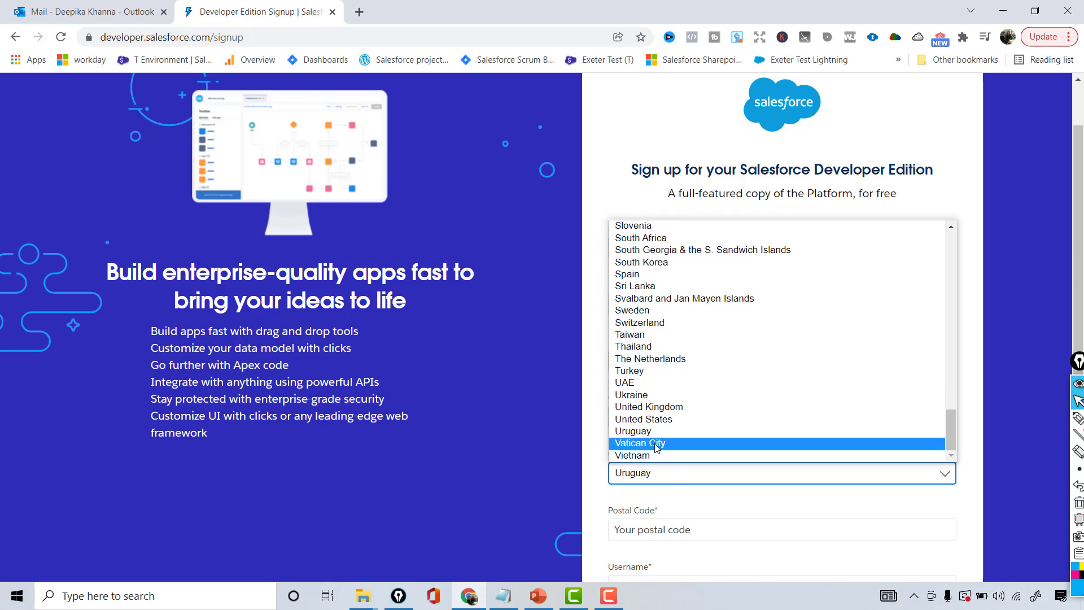
{"action": "left_click", "coordinate": [650, 419]}
{"action": "scroll", "coordinate": [597, 367], "scroll_direction": "down", "scroll_amount": 1}
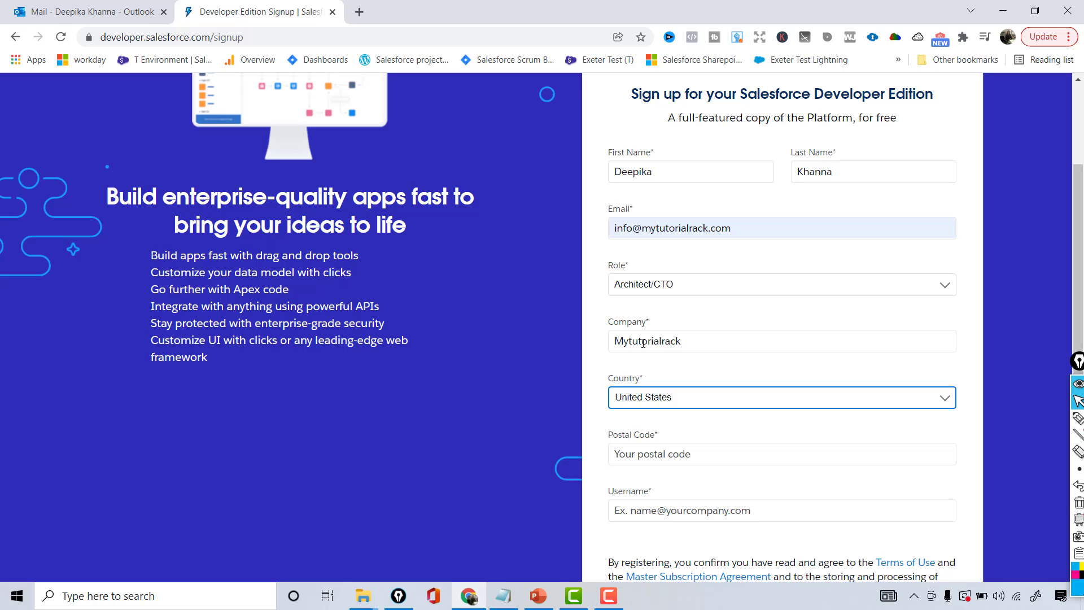
{"action": "double_click", "coordinate": [697, 342]}
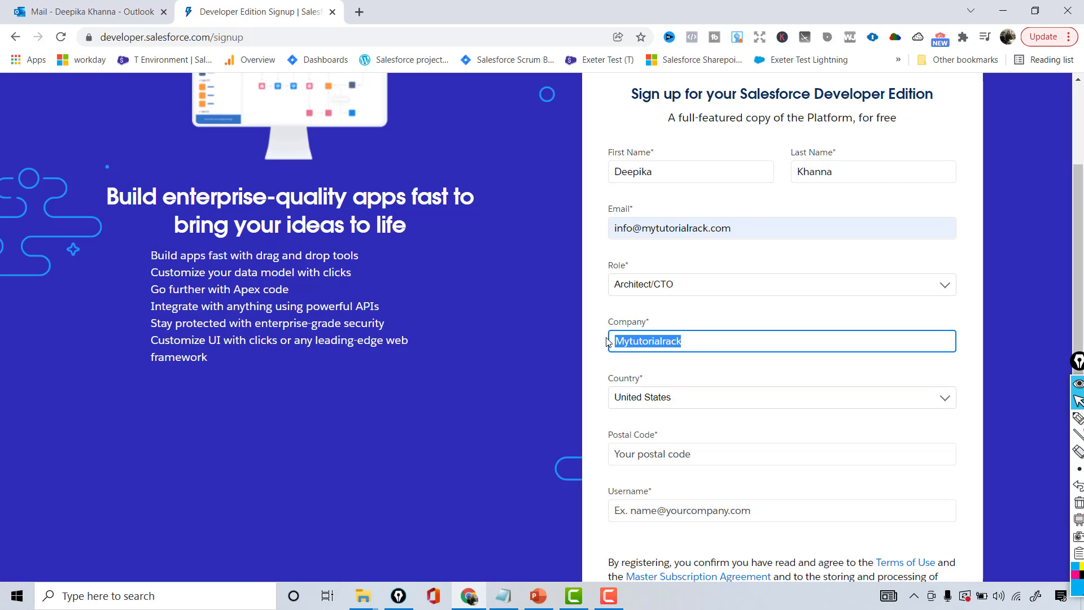
{"action": "left_click_drag", "start_coordinate": [1081, 180], "coordinate": [1071, 253]}
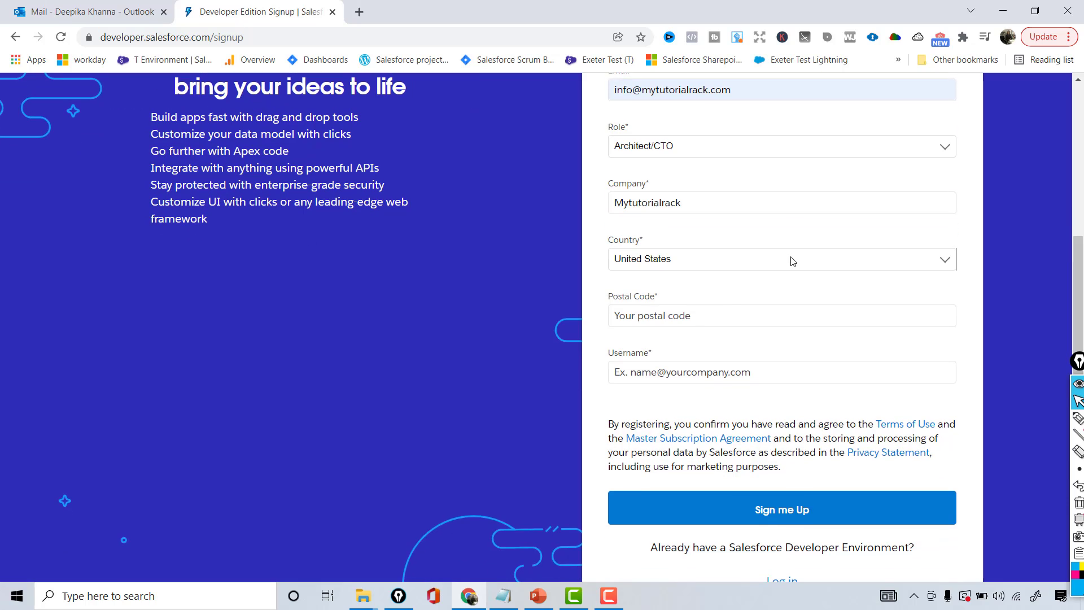
Enter the postal code and a custom username, then submit the signup form
{"action": "left_click", "coordinate": [706, 317]}
{"action": "type", "text": "75071"}
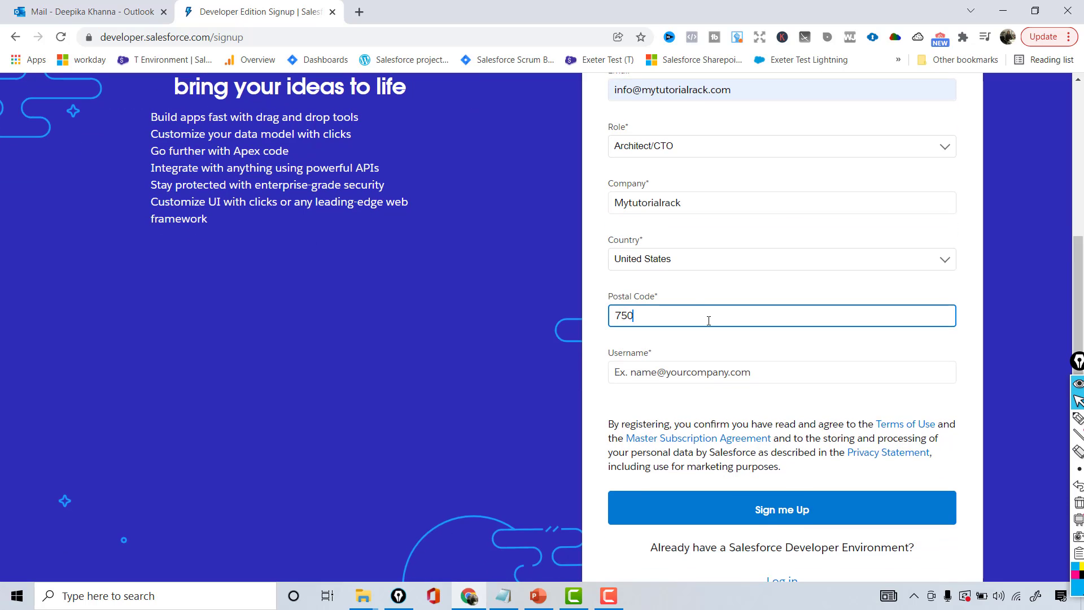
{"action": "left_click", "coordinate": [698, 364]}
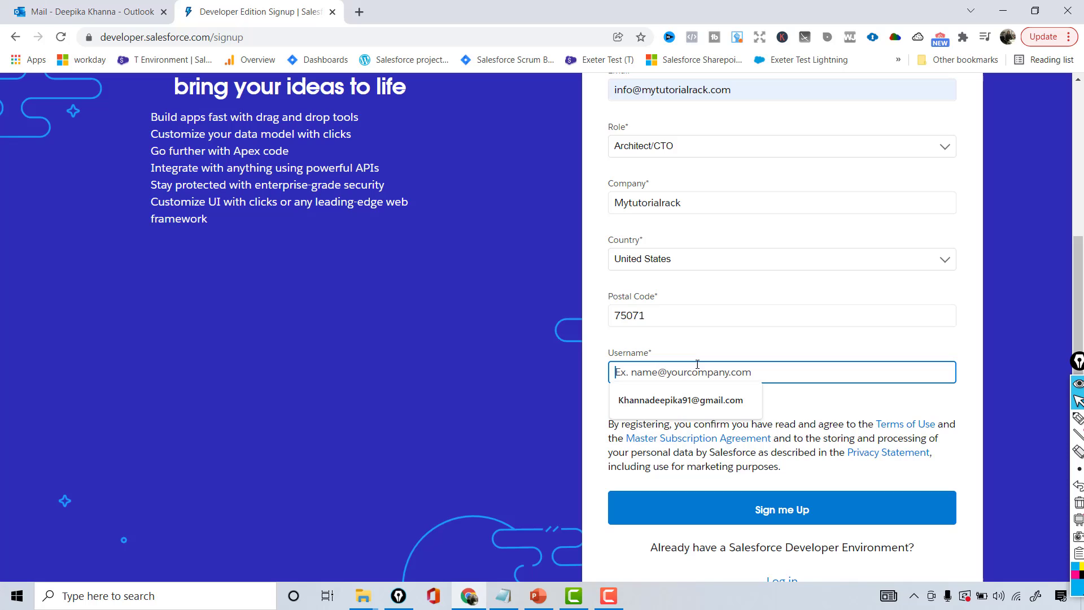
{"action": "left_click", "coordinate": [738, 353]}
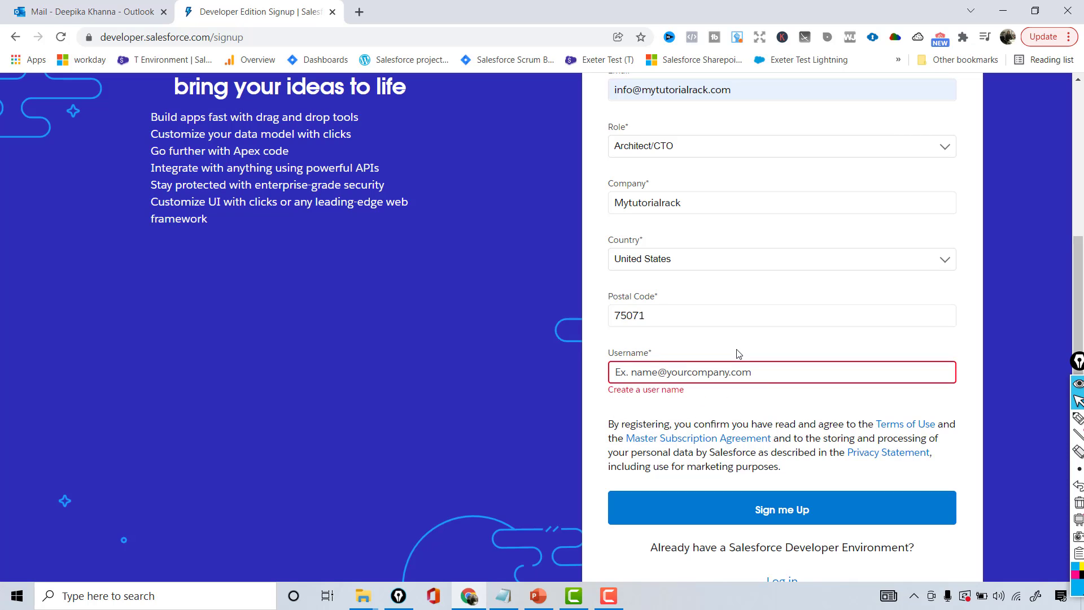
{"action": "left_click", "coordinate": [722, 367]}
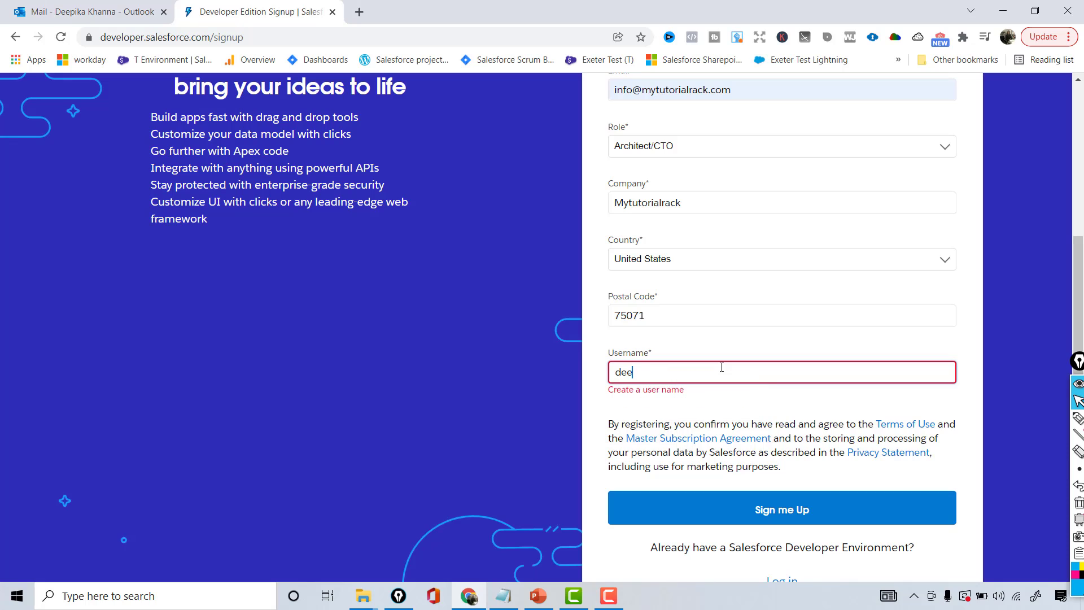
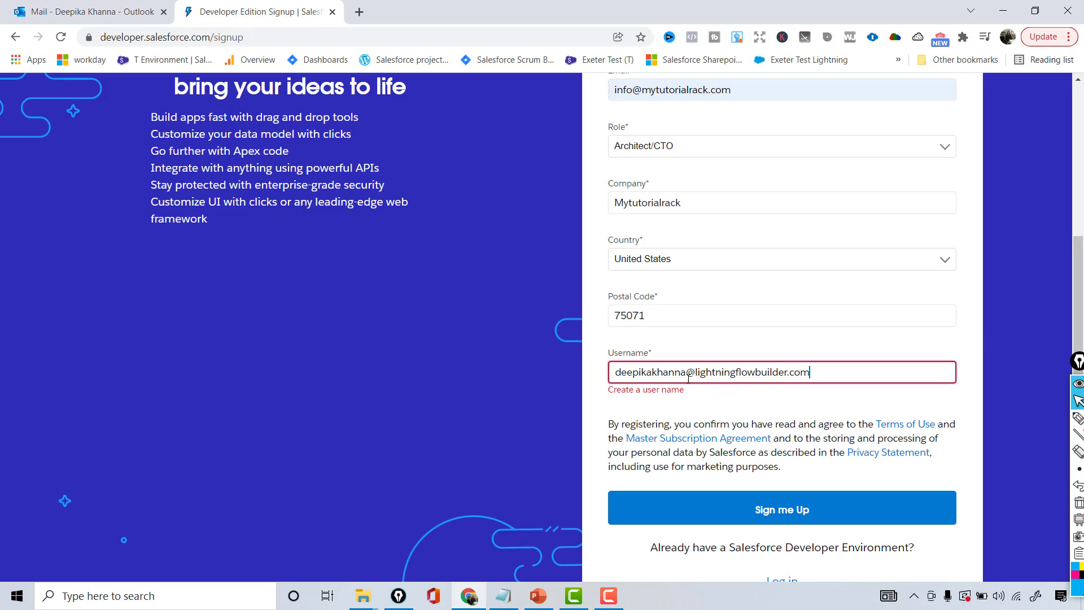
{"action": "triple_click", "coordinate": [633, 373]}
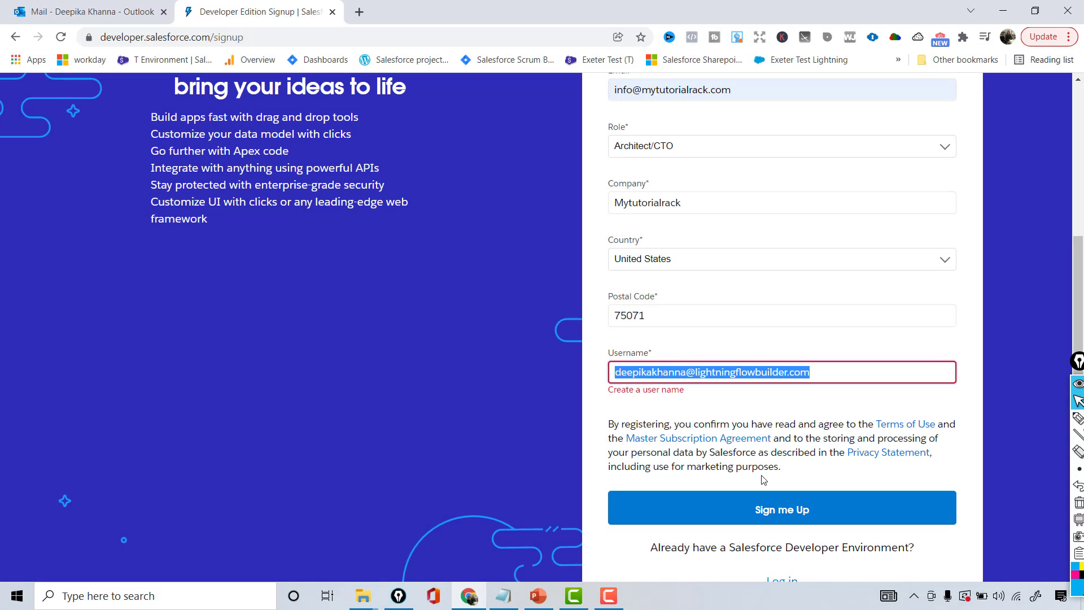
{"action": "left_click", "coordinate": [801, 515]}
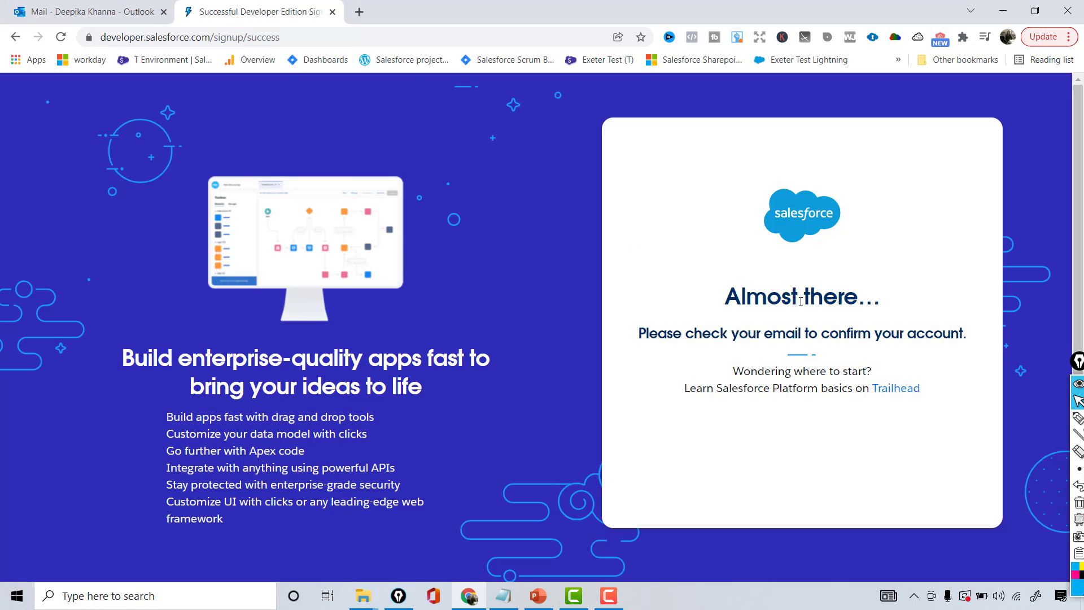
Refresh the Outlook inbox, open the Salesforce verification email, and select the username in it
{"action": "left_click", "coordinate": [122, 11]}
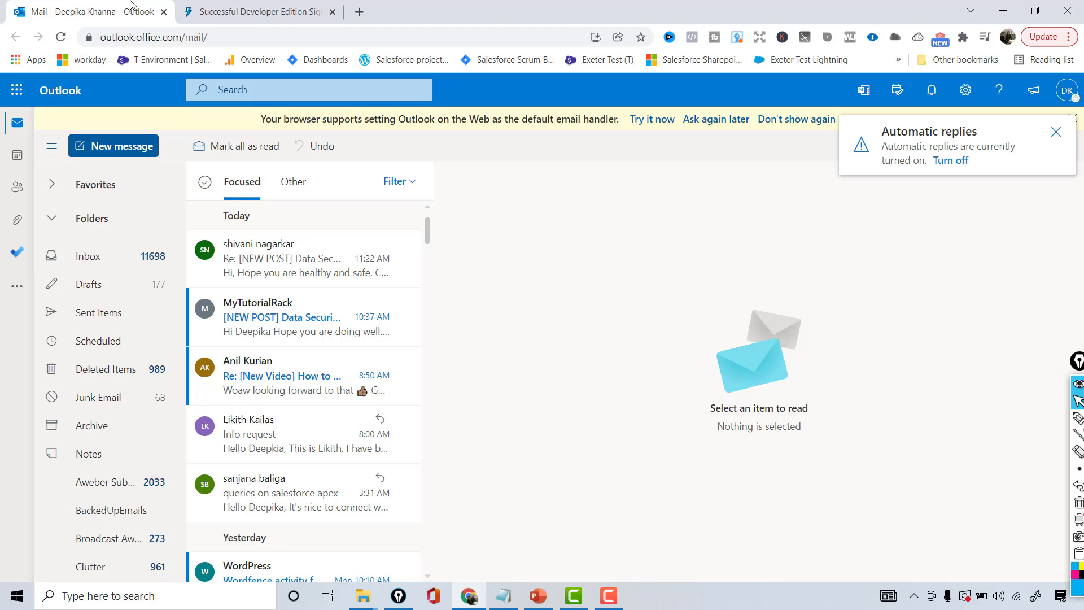
{"action": "left_click", "coordinate": [96, 255]}
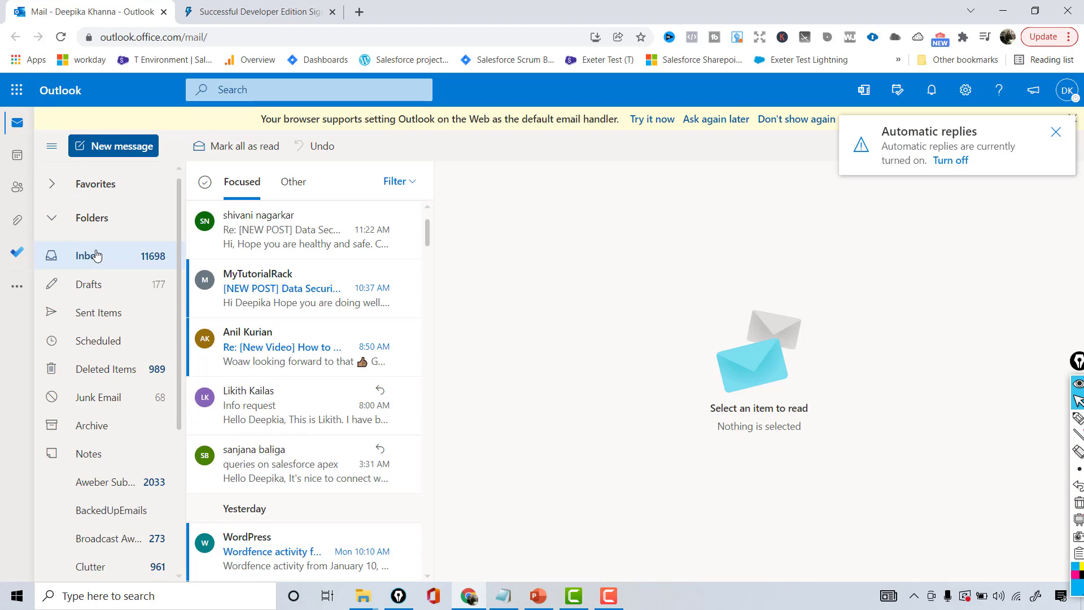
{"action": "left_click", "coordinate": [279, 233]}
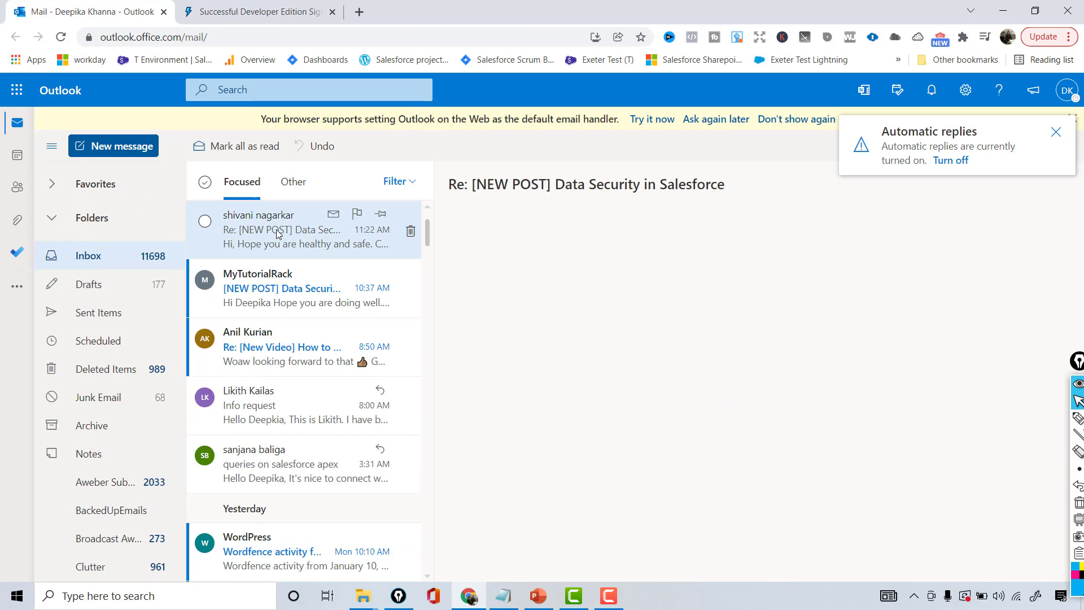
{"action": "left_click", "coordinate": [237, 181]}
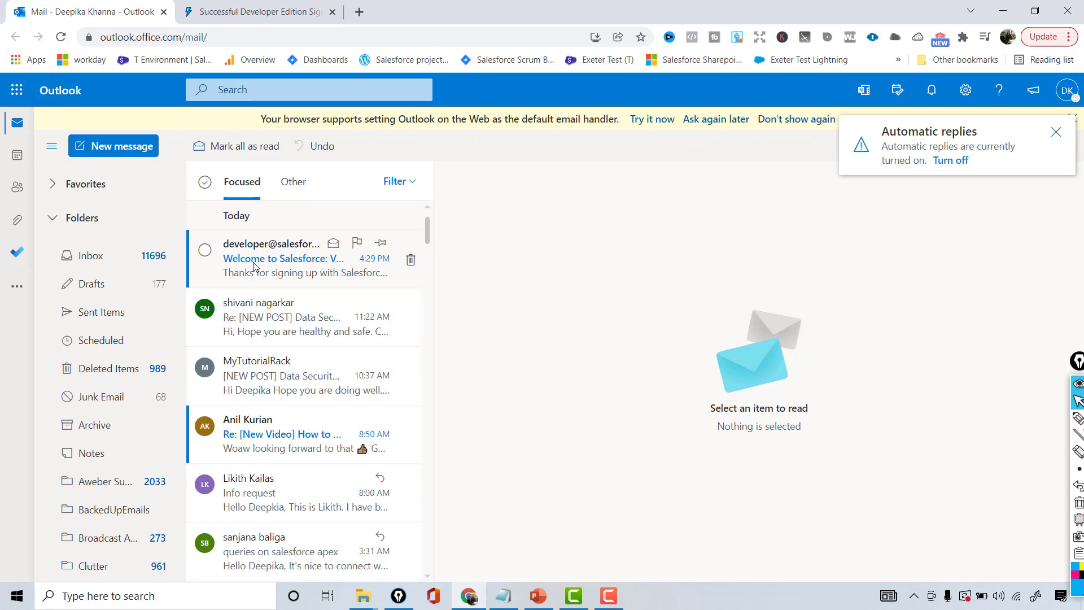
{"action": "left_click", "coordinate": [294, 261]}
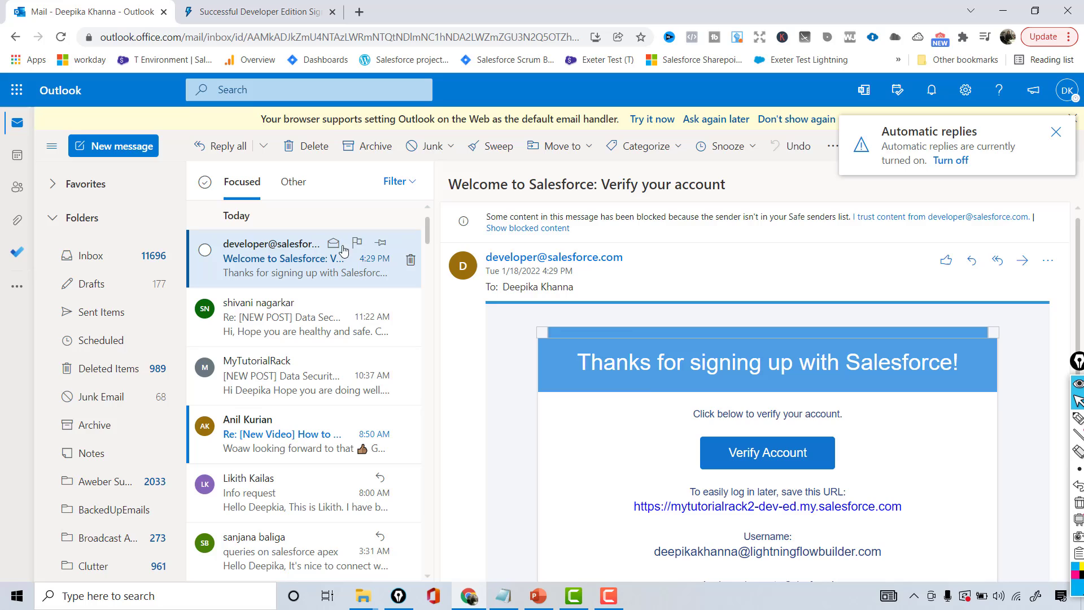
{"action": "left_click_drag", "start_coordinate": [656, 553], "coordinate": [888, 565]}
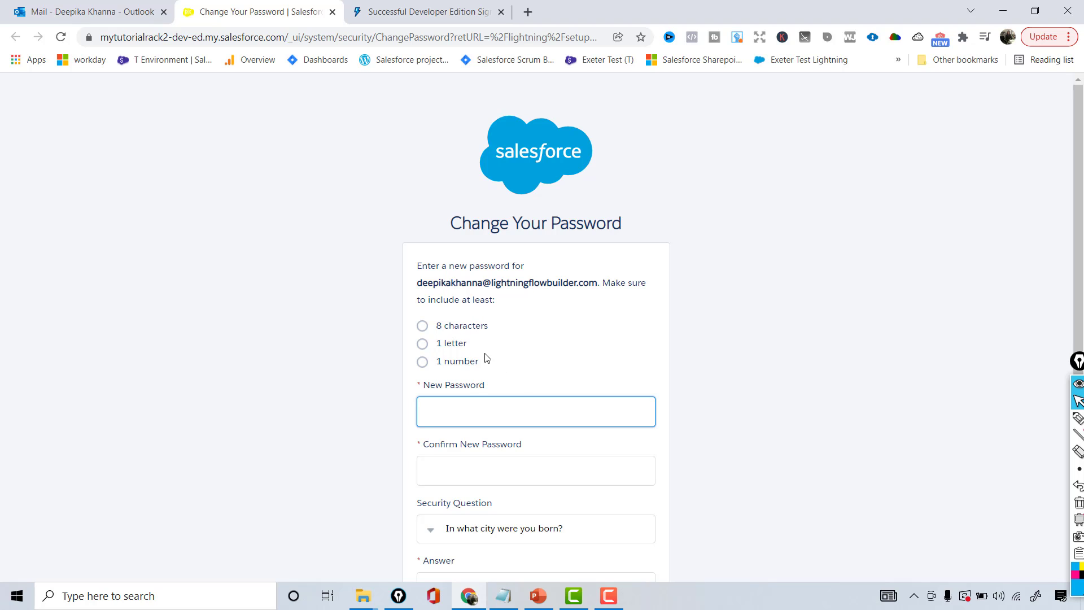
Enter and confirm the new password, answer the birth-city security question, and submit
{"action": "left_click", "coordinate": [470, 409]}
{"action": "type", "text": "•••••••••••"}
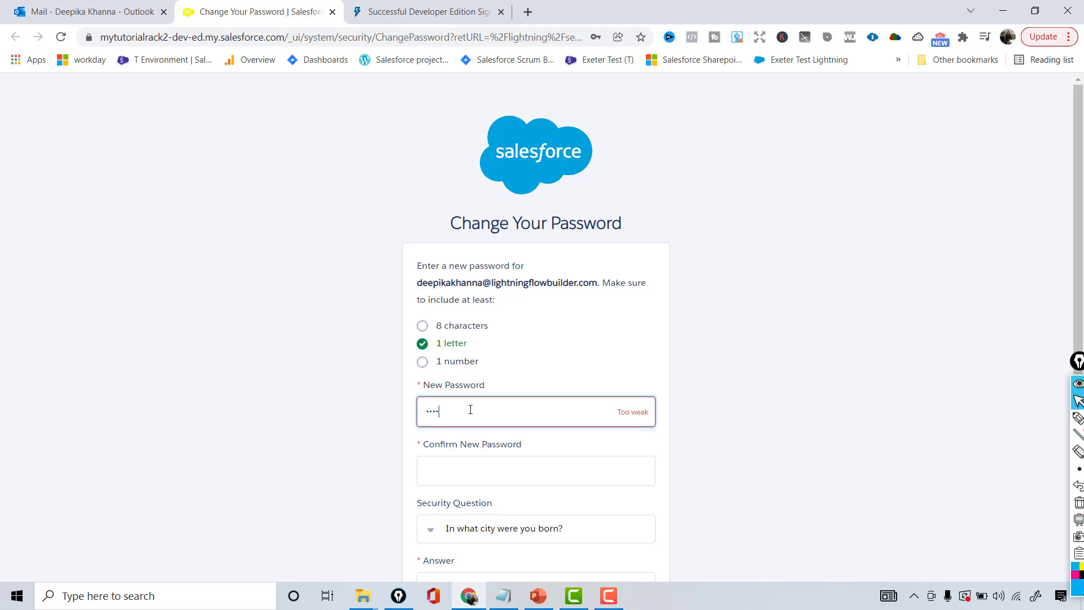
{"action": "key", "text": "Tab"}
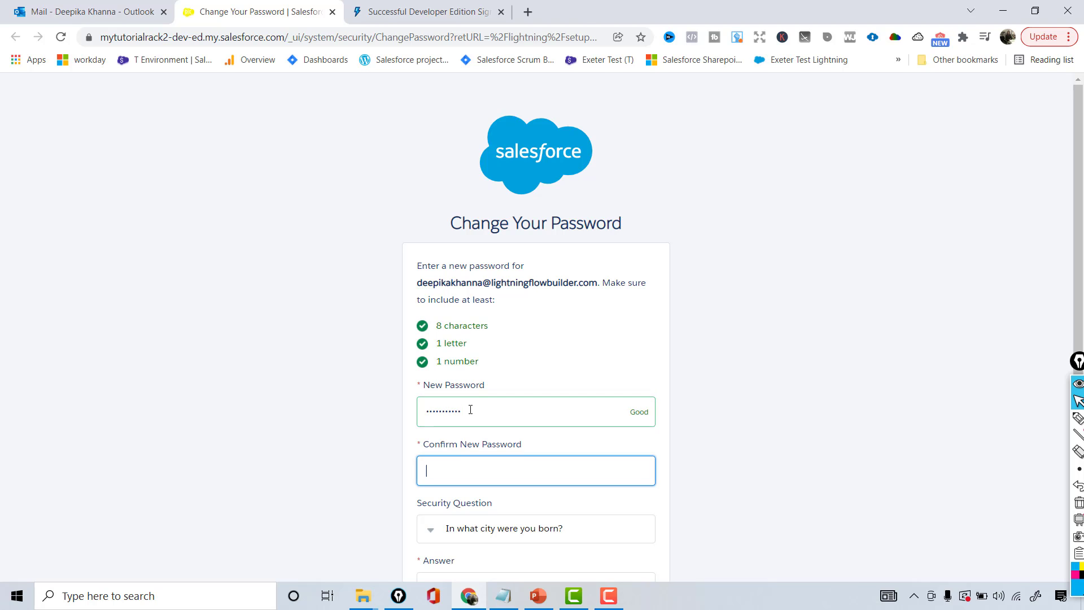
{"action": "type", "text": "•••••••••••"}
{"action": "scroll", "coordinate": [550, 469], "scroll_direction": "down", "scroll_amount": 2}
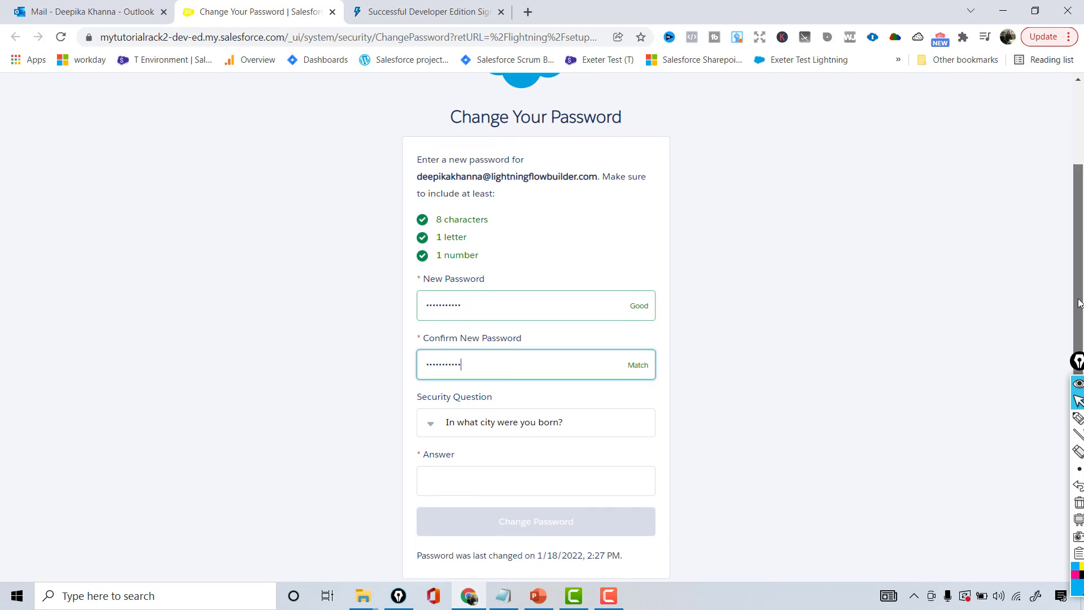
{"action": "left_click", "coordinate": [547, 478]}
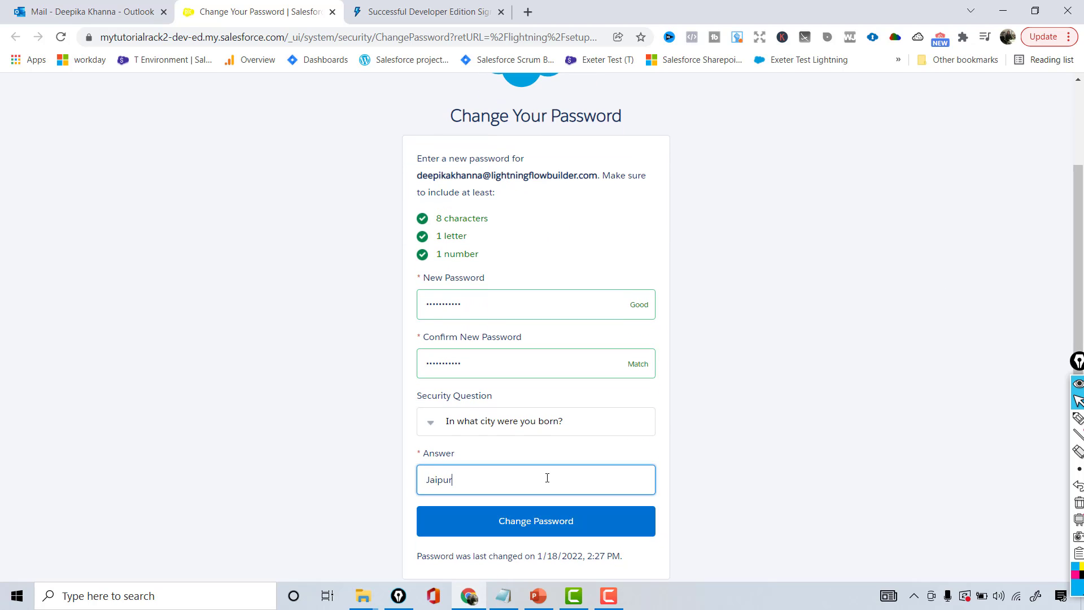
{"action": "left_click", "coordinate": [528, 515]}
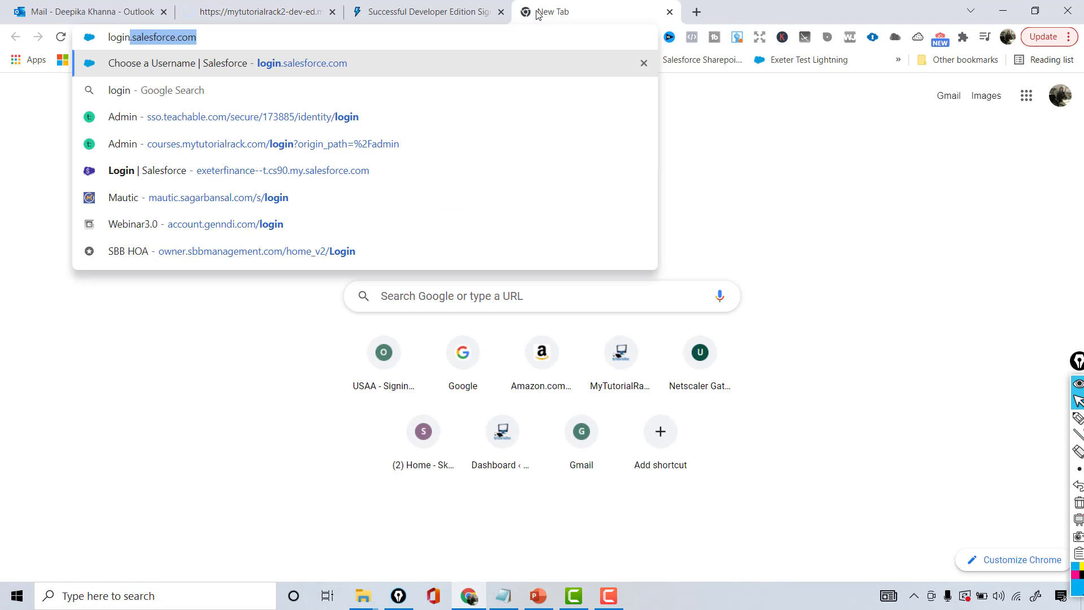
Go to login.salesforce.com and reload the org page that failed to load
{"action": "key", "text": "Return"}
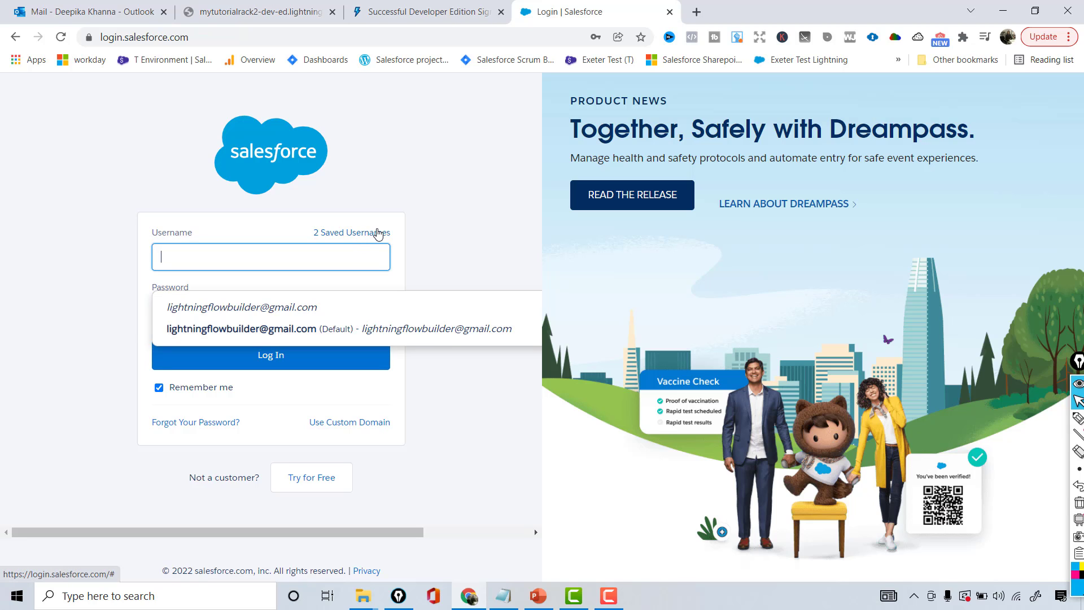
{"action": "left_click", "coordinate": [432, 8]}
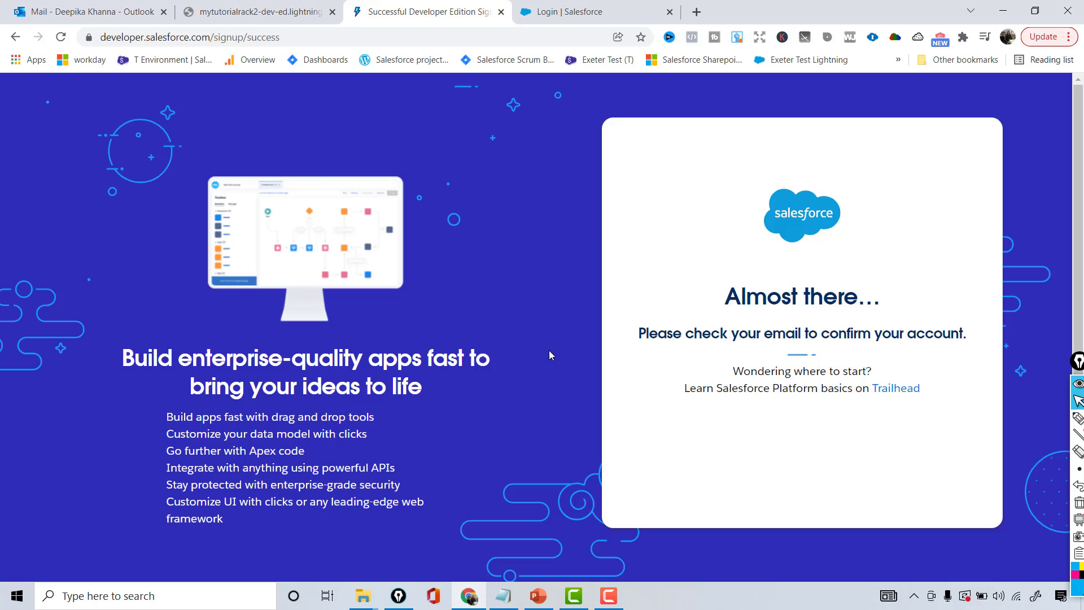
{"action": "left_click", "coordinate": [257, 5]}
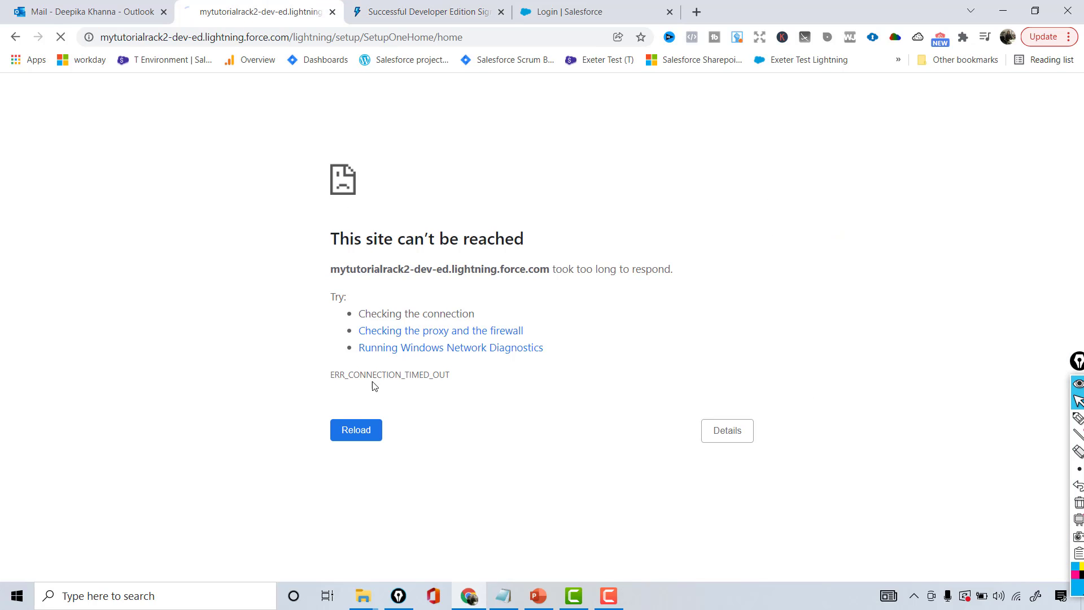
Log in with the new username and password, saving the login in ORGanizer
{"action": "left_click", "coordinate": [234, 256]}
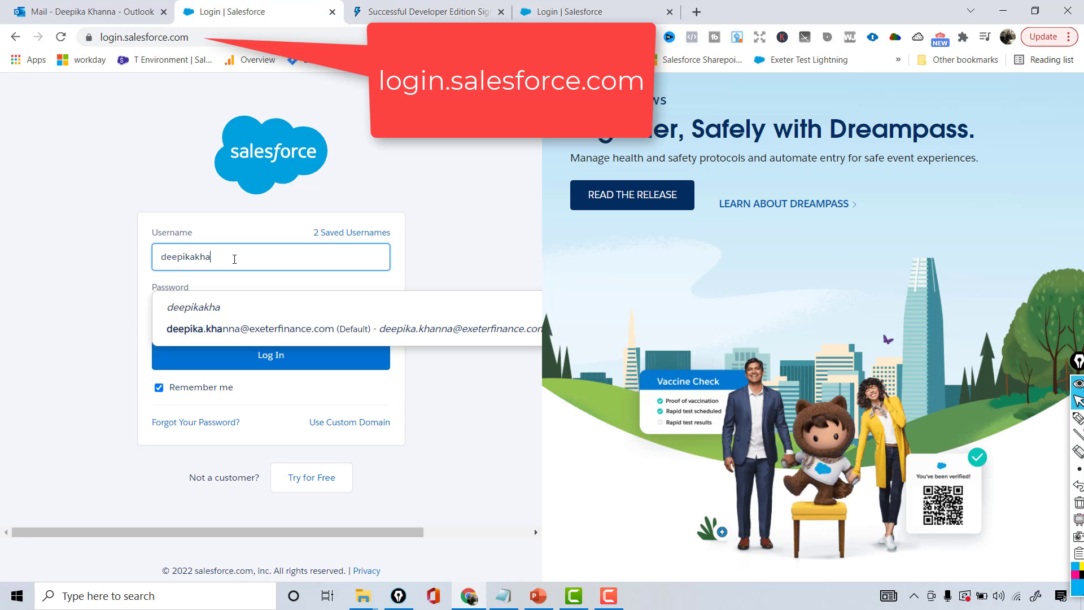
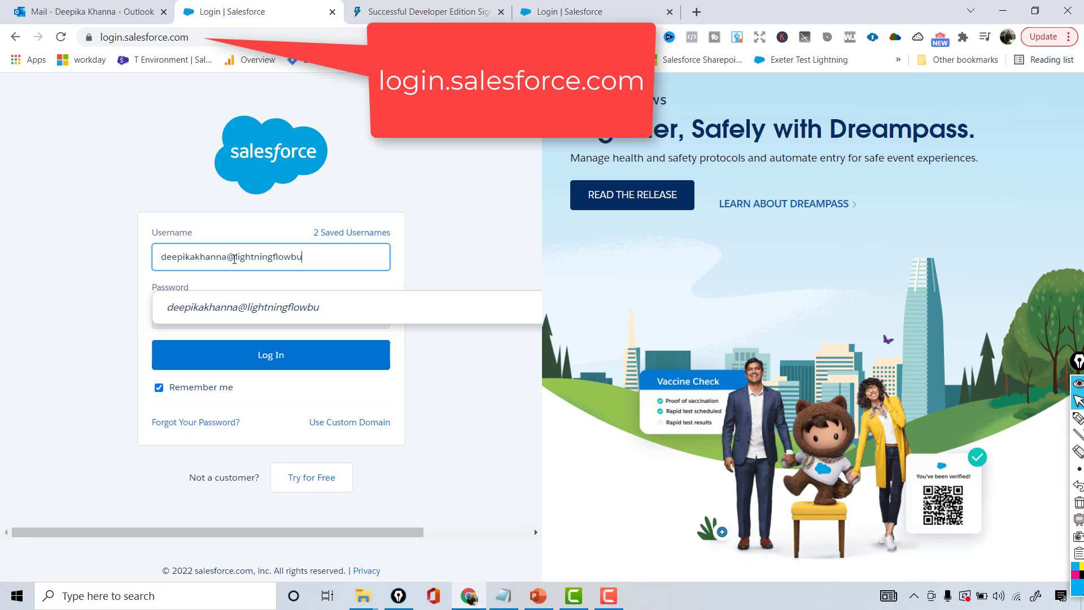
{"action": "key", "text": "Tab"}
{"action": "type", "text": "•••"}
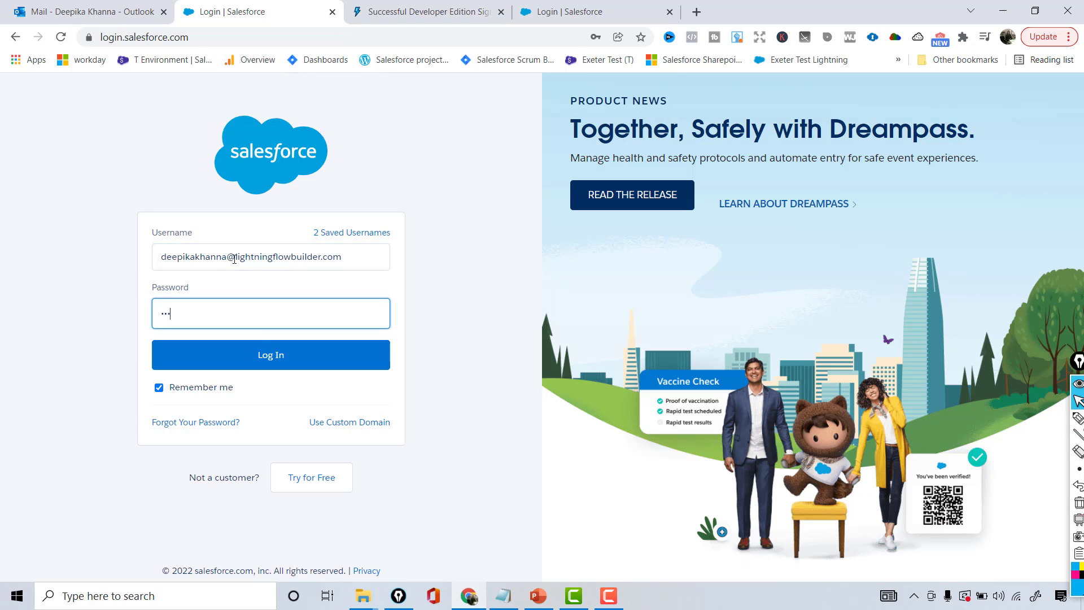
{"action": "key", "text": "BackSpace"}
{"action": "type", "text": "•••••••••••"}
{"action": "left_click", "coordinate": [297, 356]}
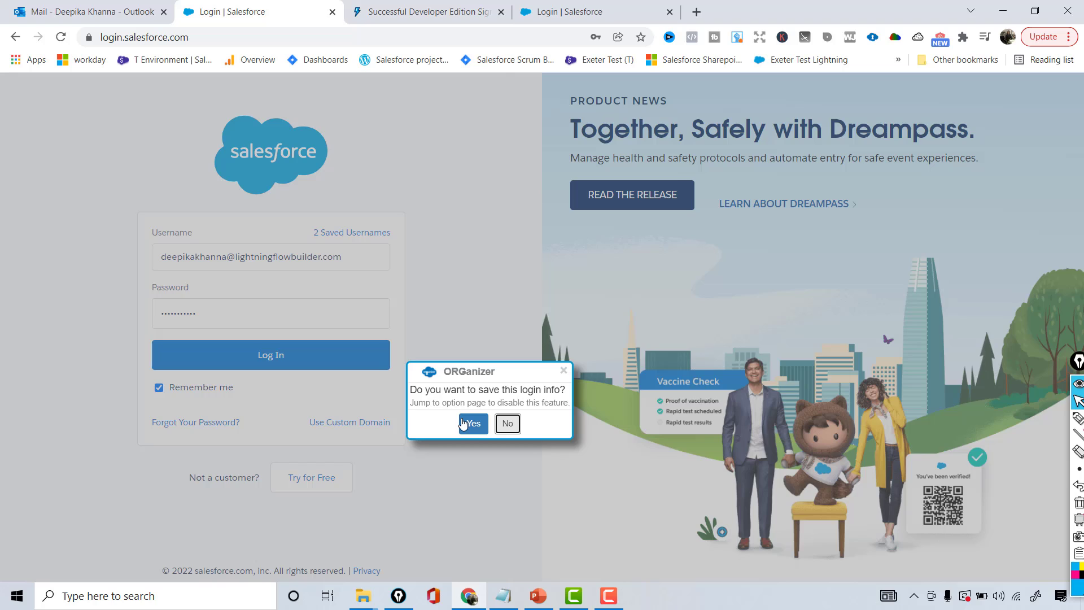
{"action": "left_click", "coordinate": [473, 424]}
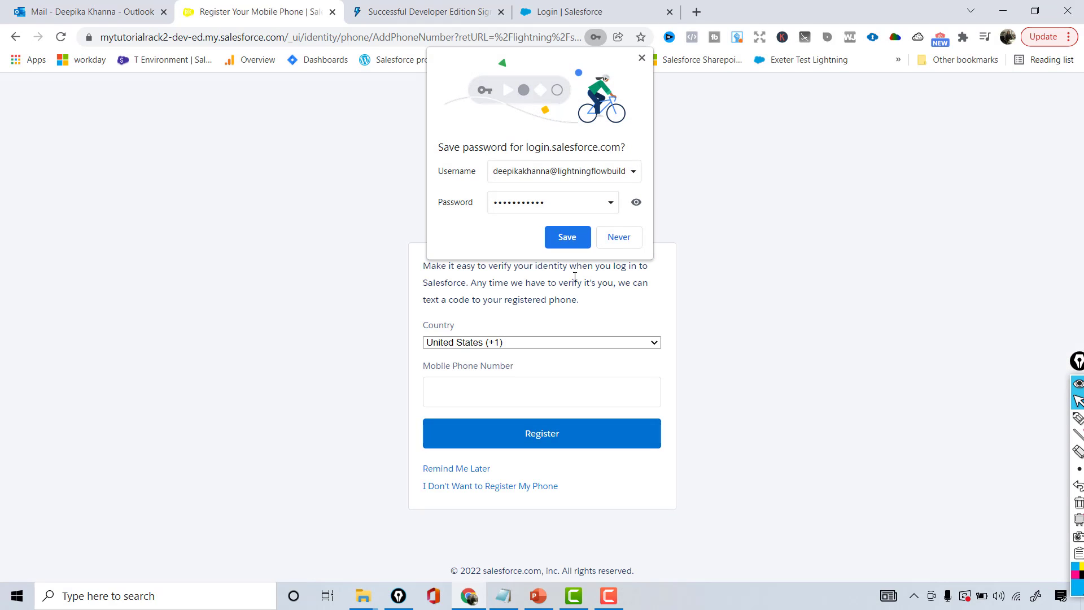
Save the password in Chrome and skip mobile phone registration
{"action": "left_click", "coordinate": [570, 237]}
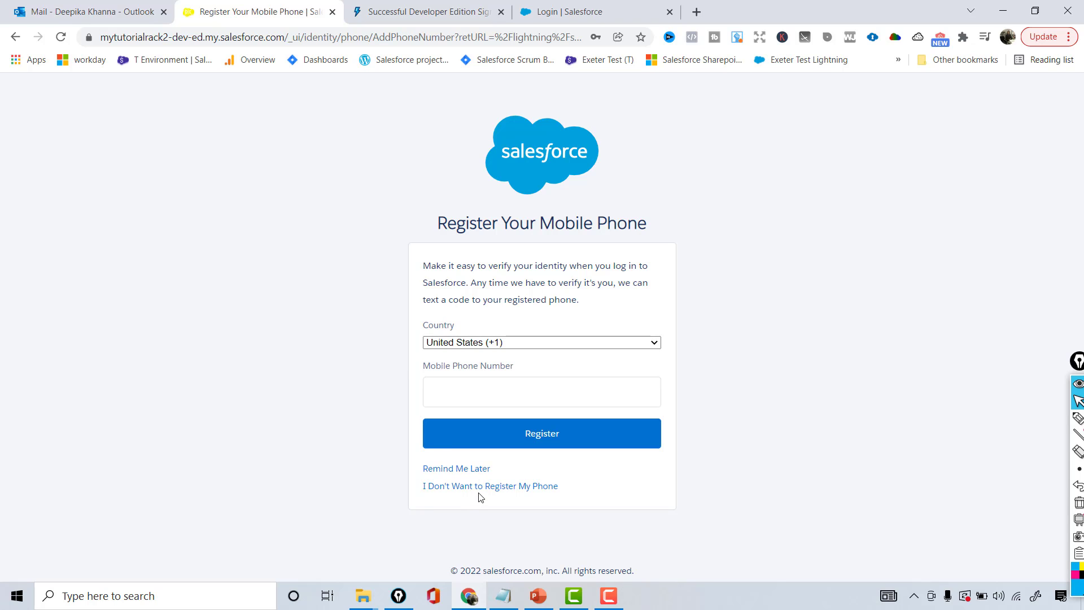
{"action": "left_click", "coordinate": [517, 492]}
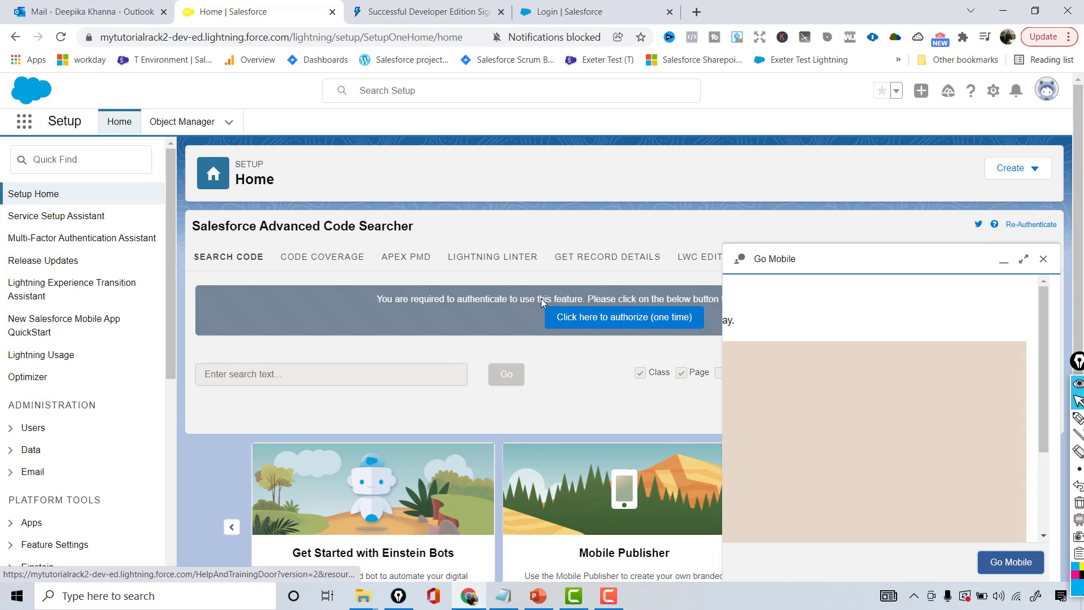
Close the Go Mobile panel covering Setup Home
{"action": "left_click", "coordinate": [1043, 259]}
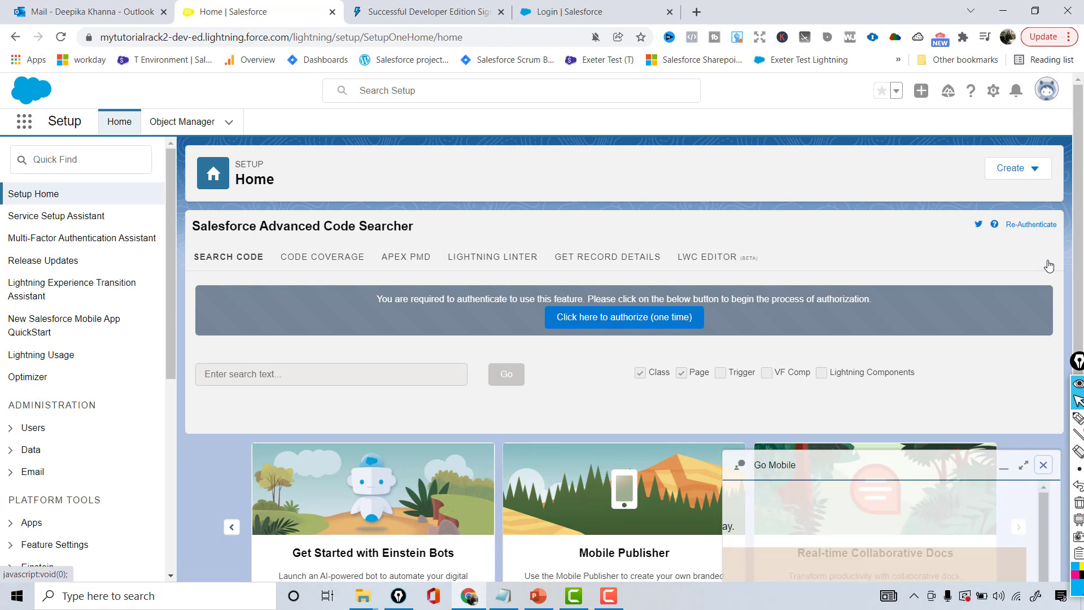